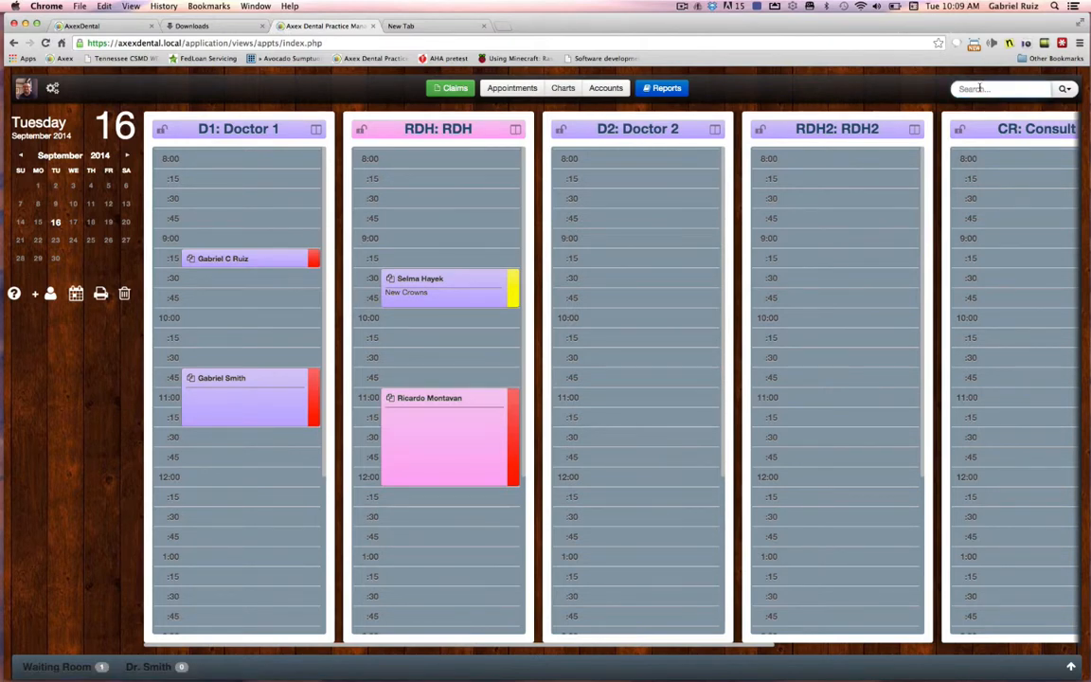
Search for a patient by last name and display the list of recent patients.
click(980, 88)
text(smith)
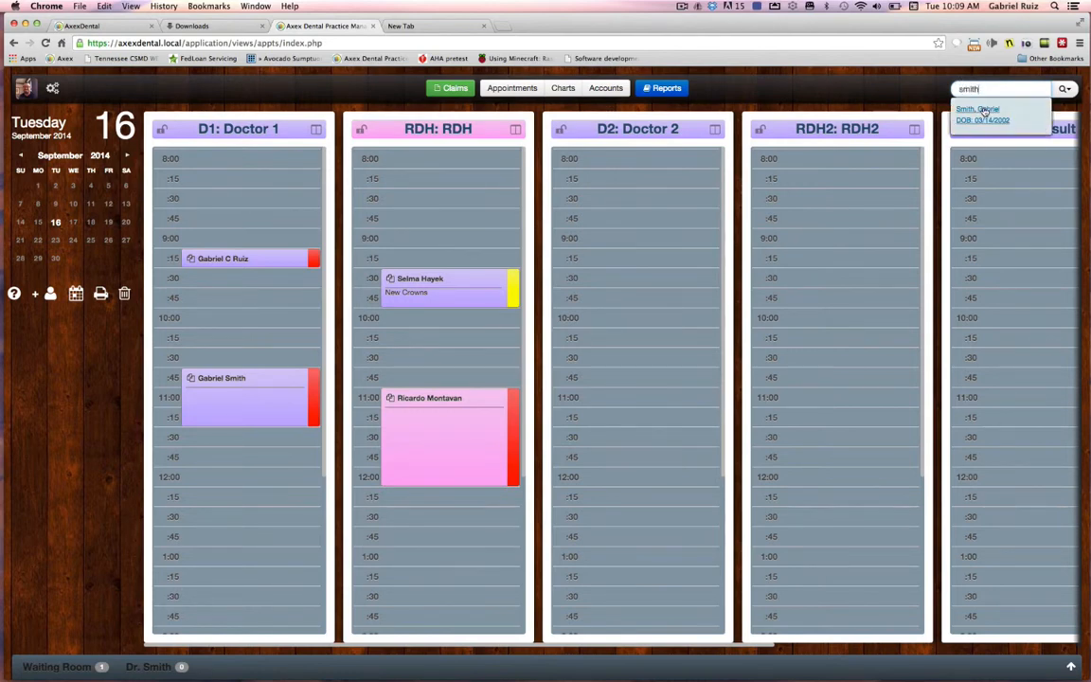
click(1065, 88)
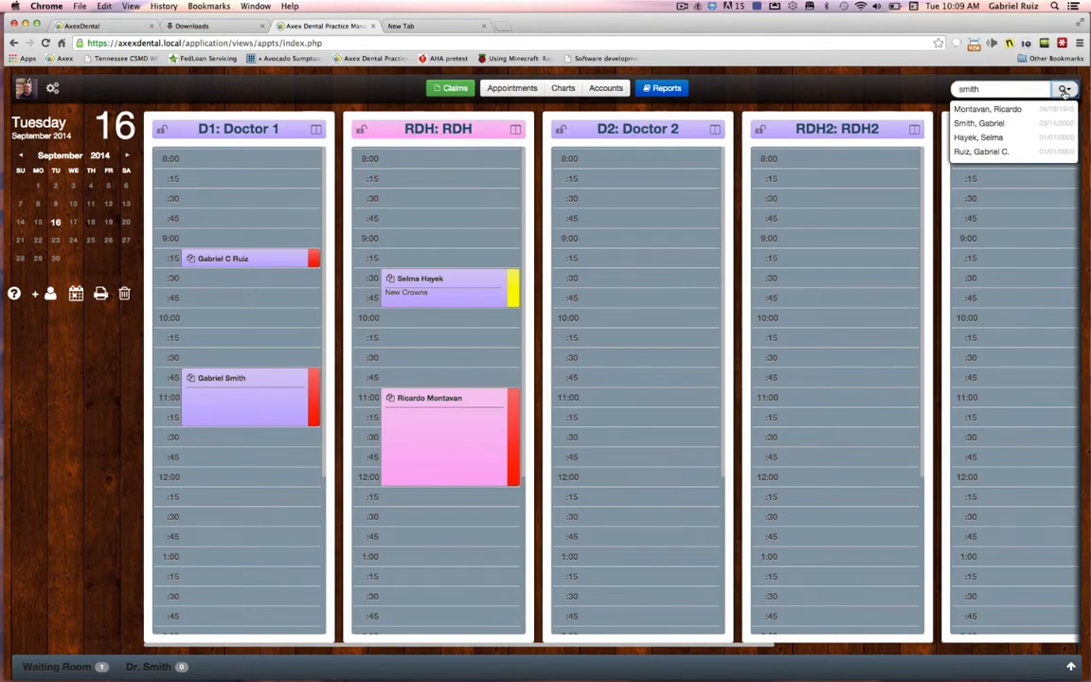
Open the Medical History in the chart of the patient with the 11:00 RDH appointment and review its questions.
click(456, 437)
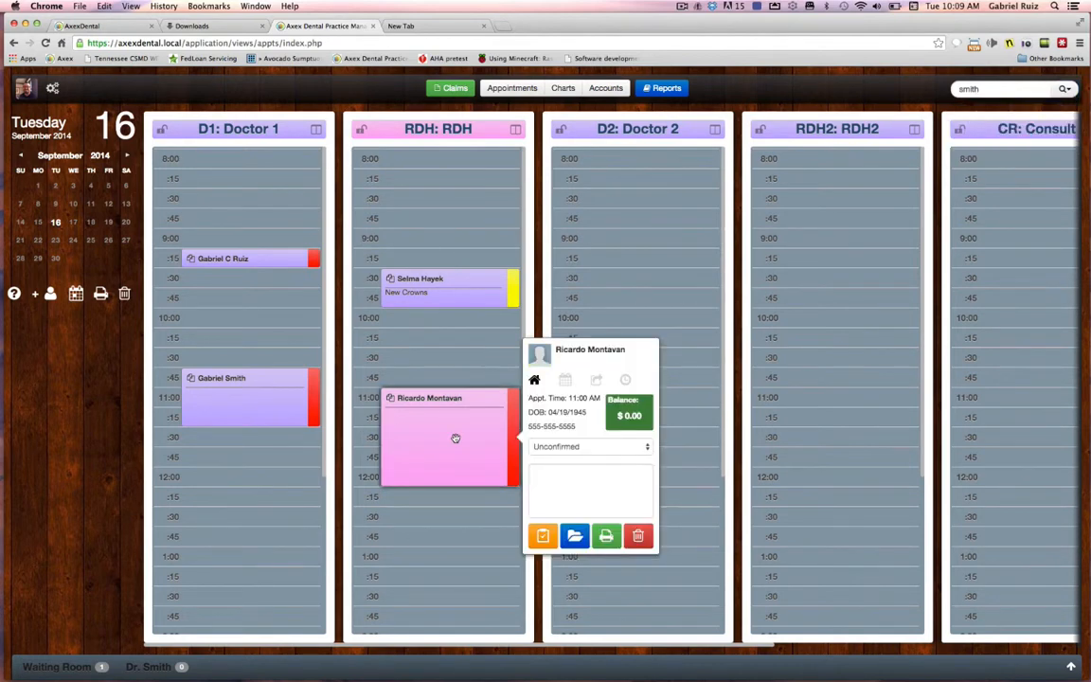
click(576, 536)
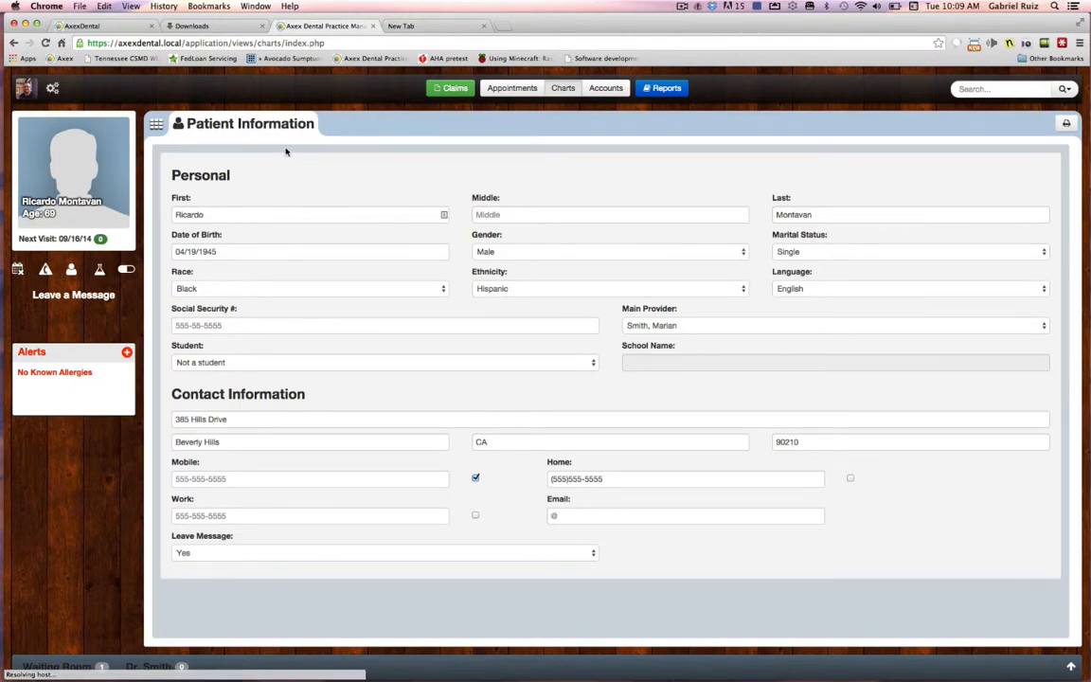
click(156, 124)
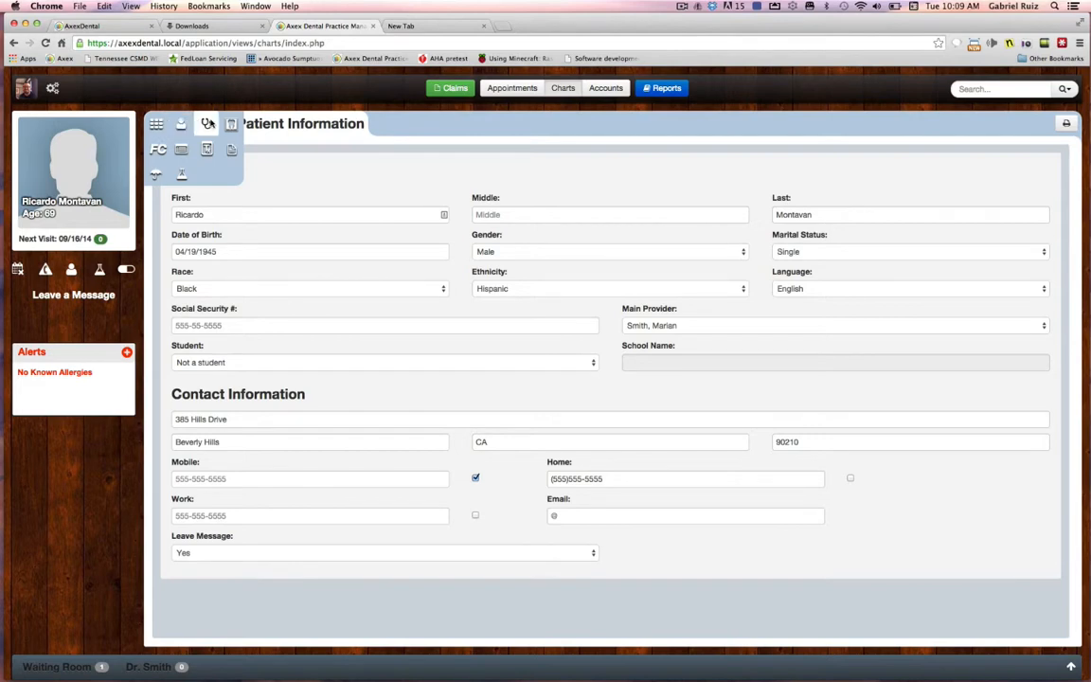
click(209, 125)
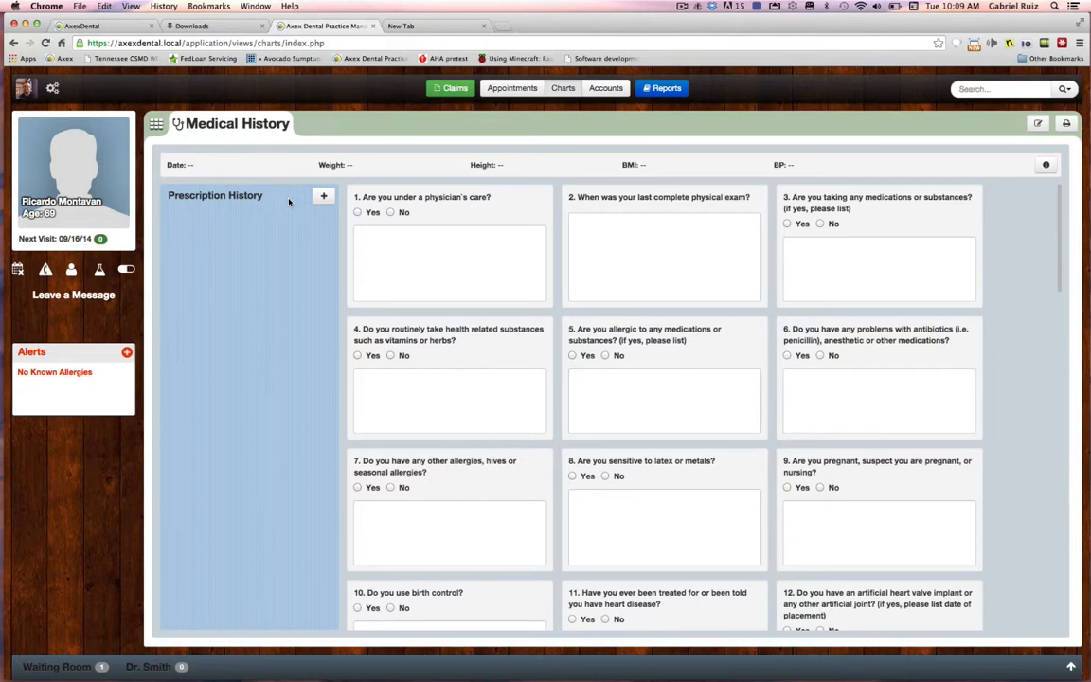
scroll(794, 364, down, 3)
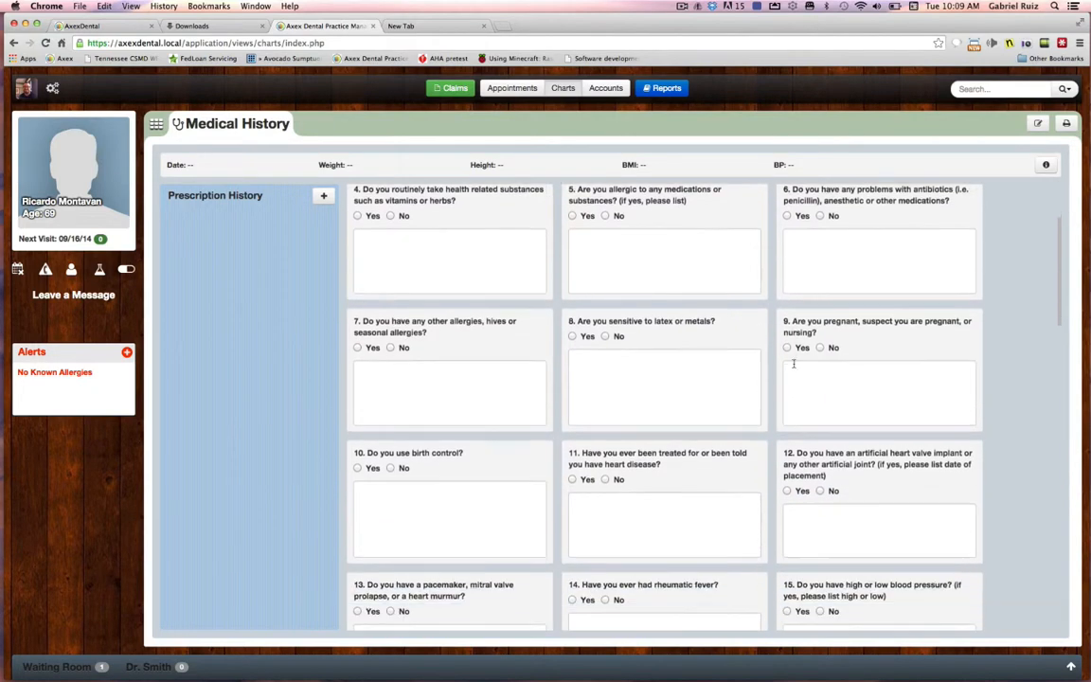
scroll(793, 364, down, 5)
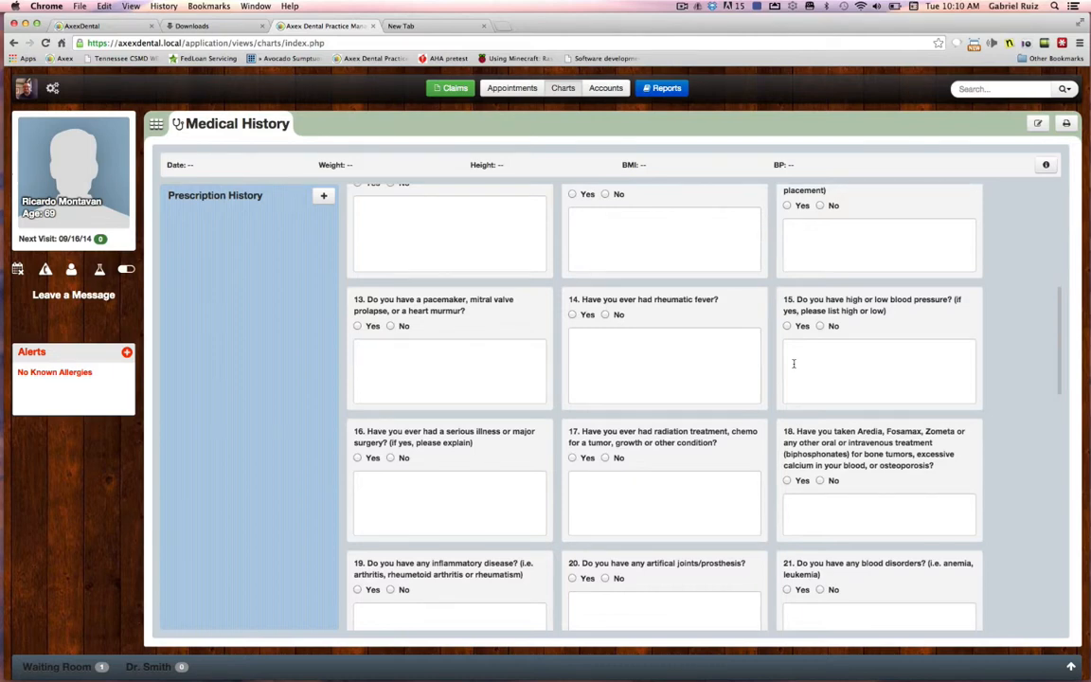
scroll(794, 362, up, 4)
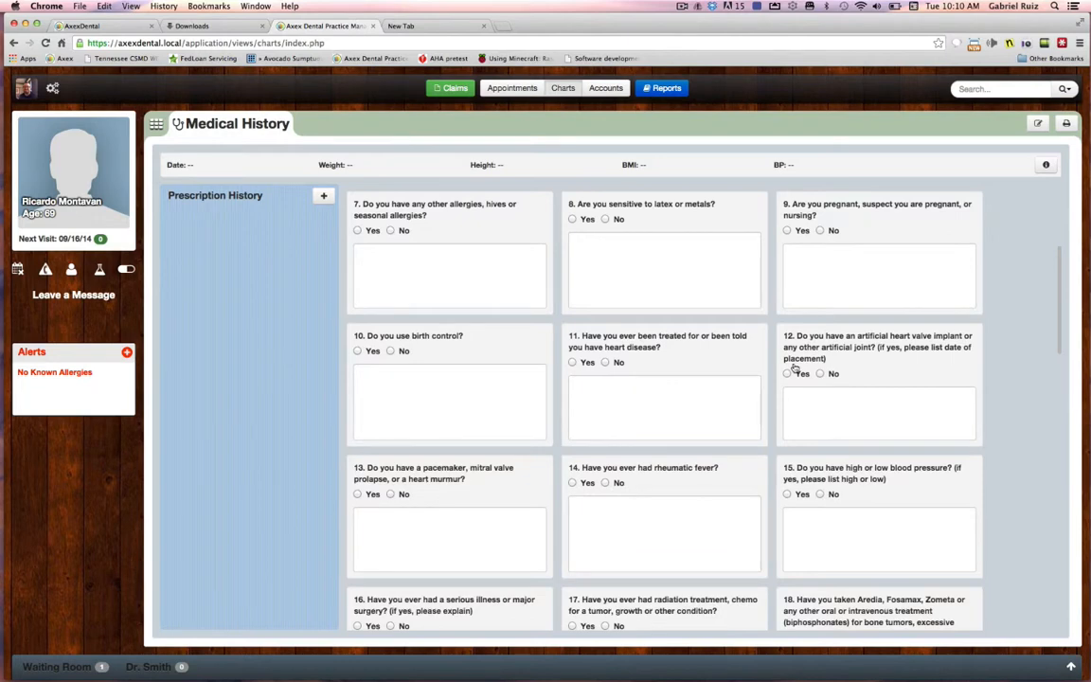
scroll(794, 367, up, 6)
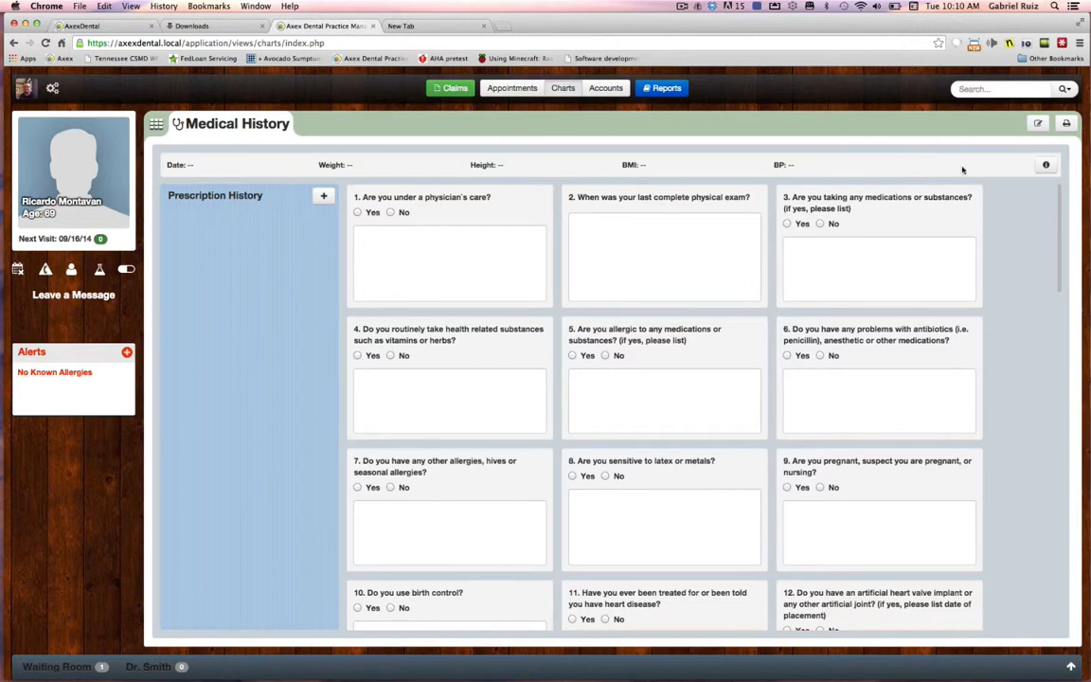
Start a new vitals entry with a weight of 175 pounds and a height of 6 feet 0 inches.
click(1046, 168)
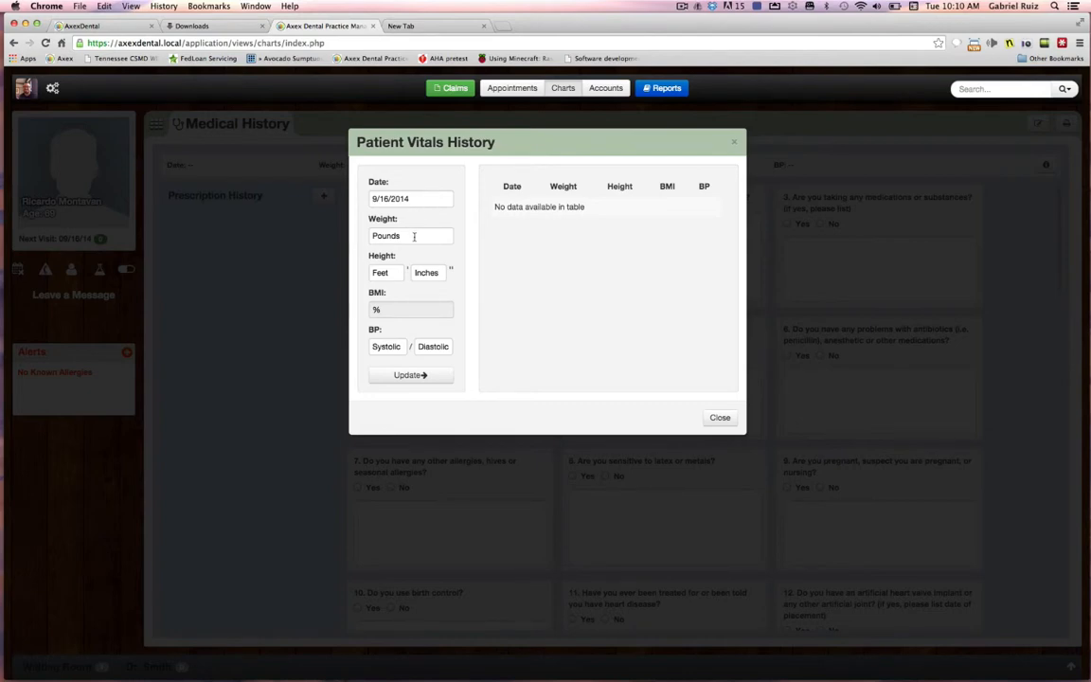
click(414, 235)
text(175)
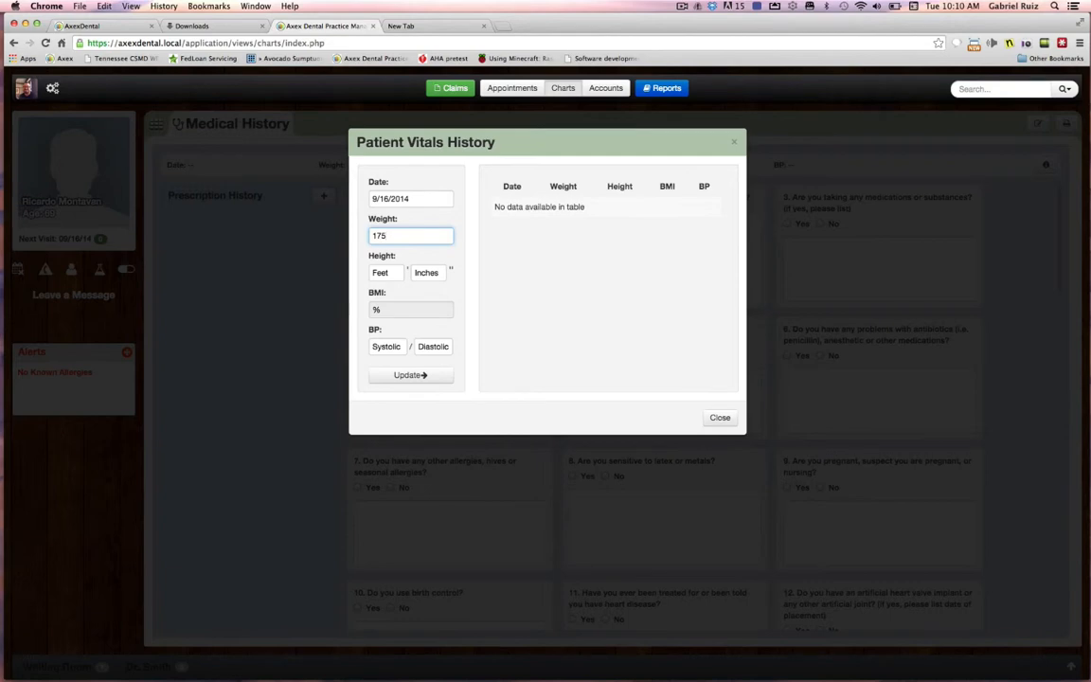
click(399, 274)
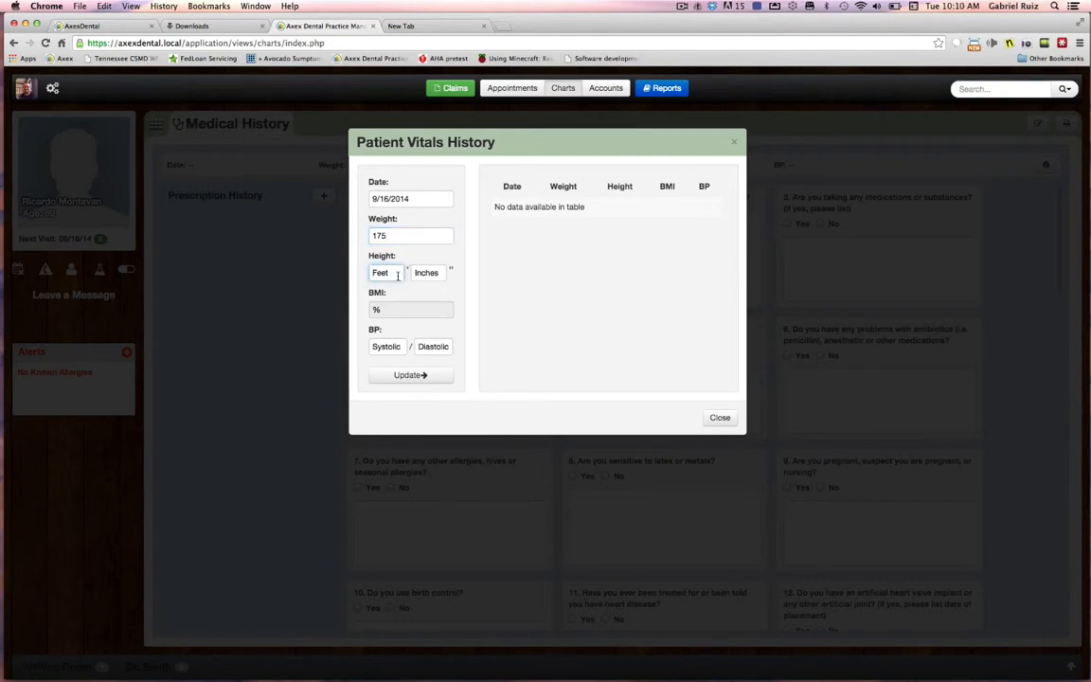
text(6)
click(393, 347)
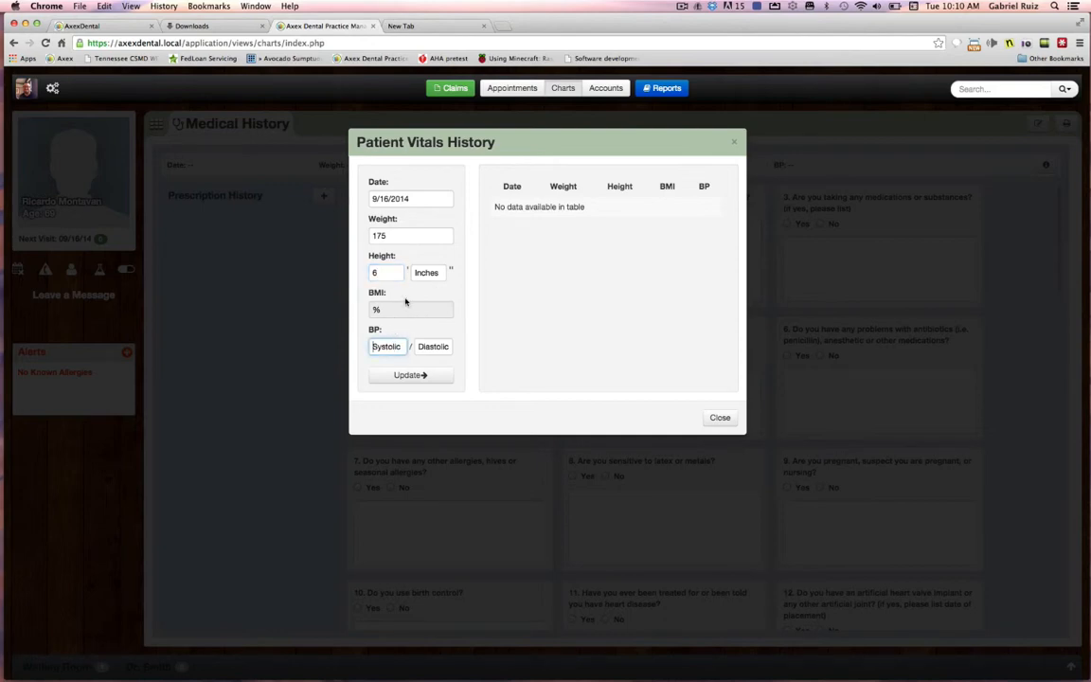
click(424, 272)
text(0)
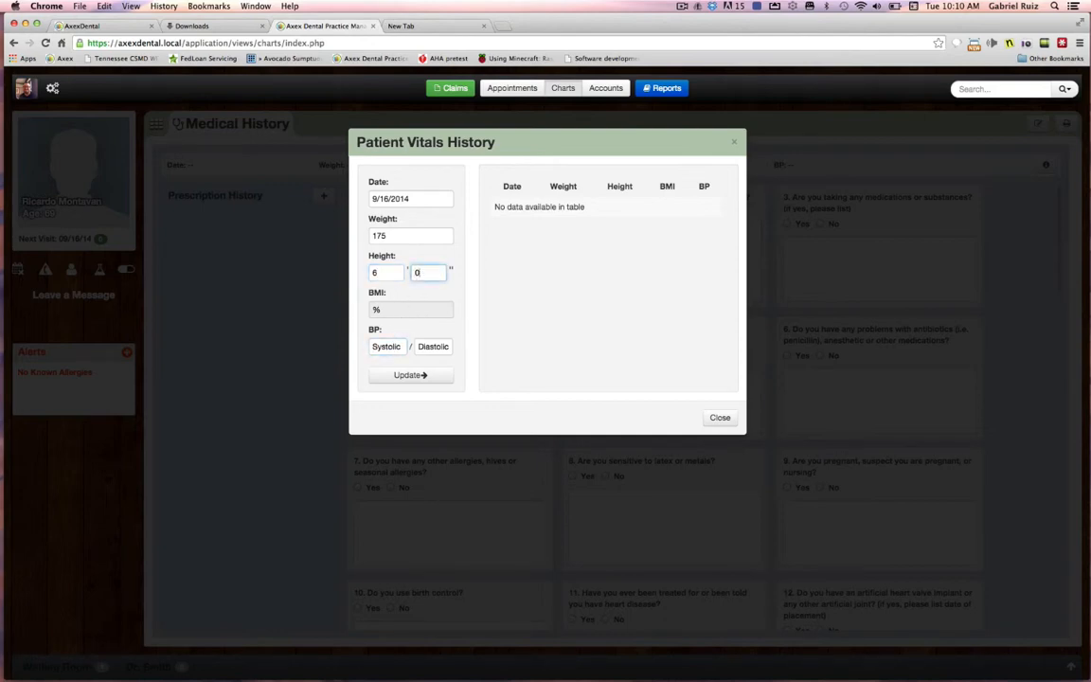
key(Tab)
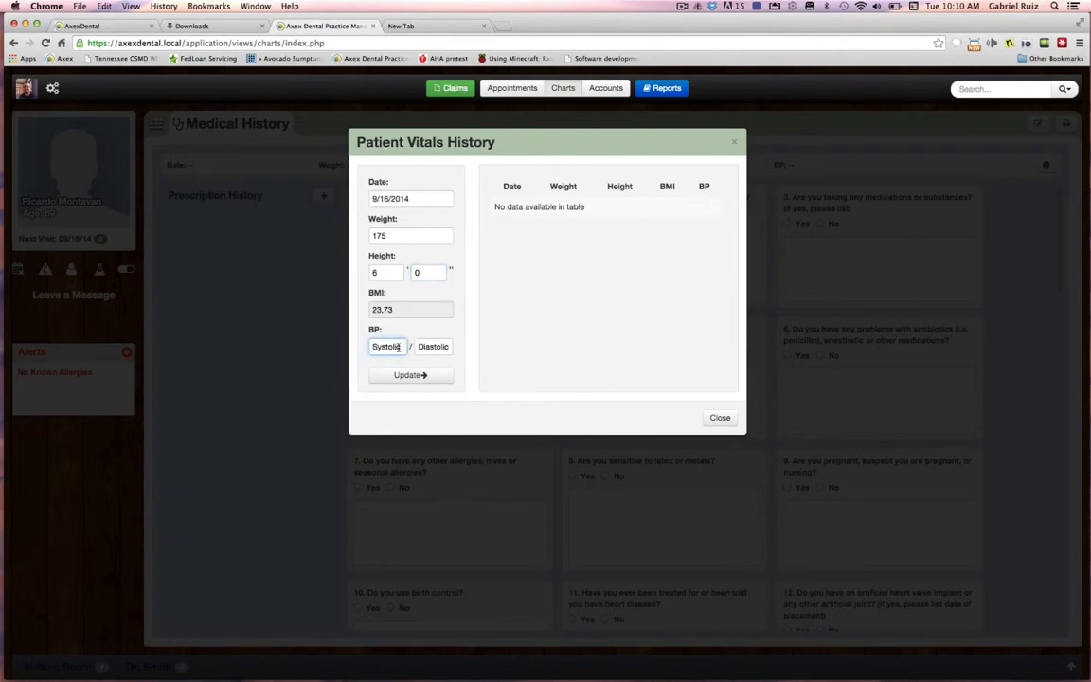
Set the blood pressure to 180/80, add the entry to the vitals history and close it.
text(180)
click(420, 347)
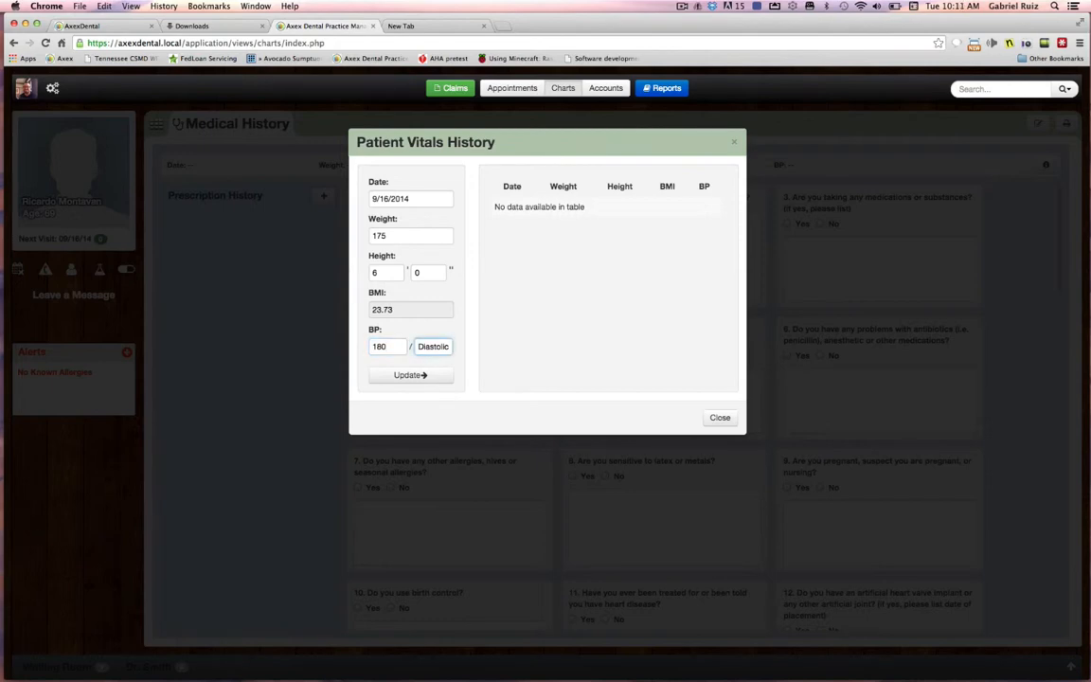
text(80)
click(403, 377)
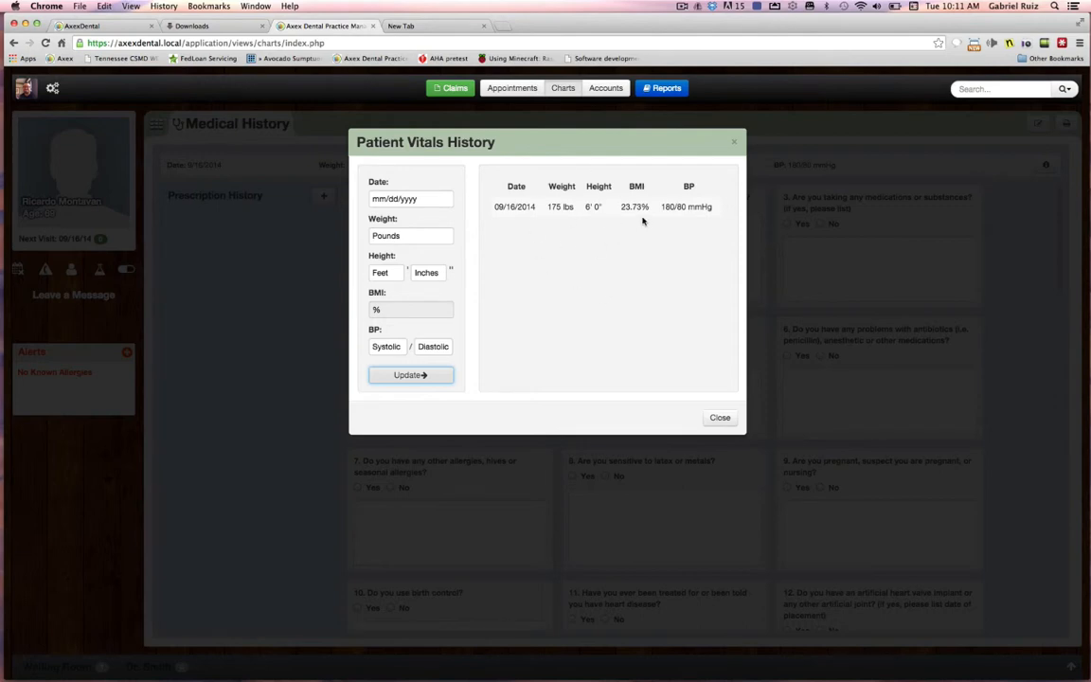
click(720, 417)
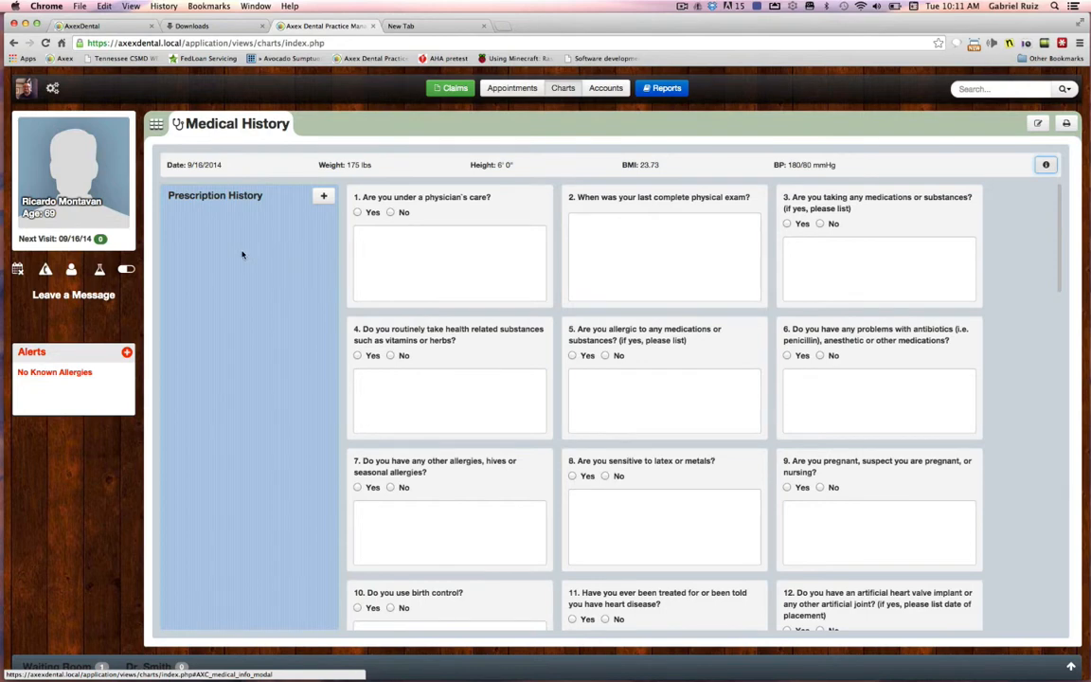
Start a new prescription for Loratab with an amount of 5.
click(324, 198)
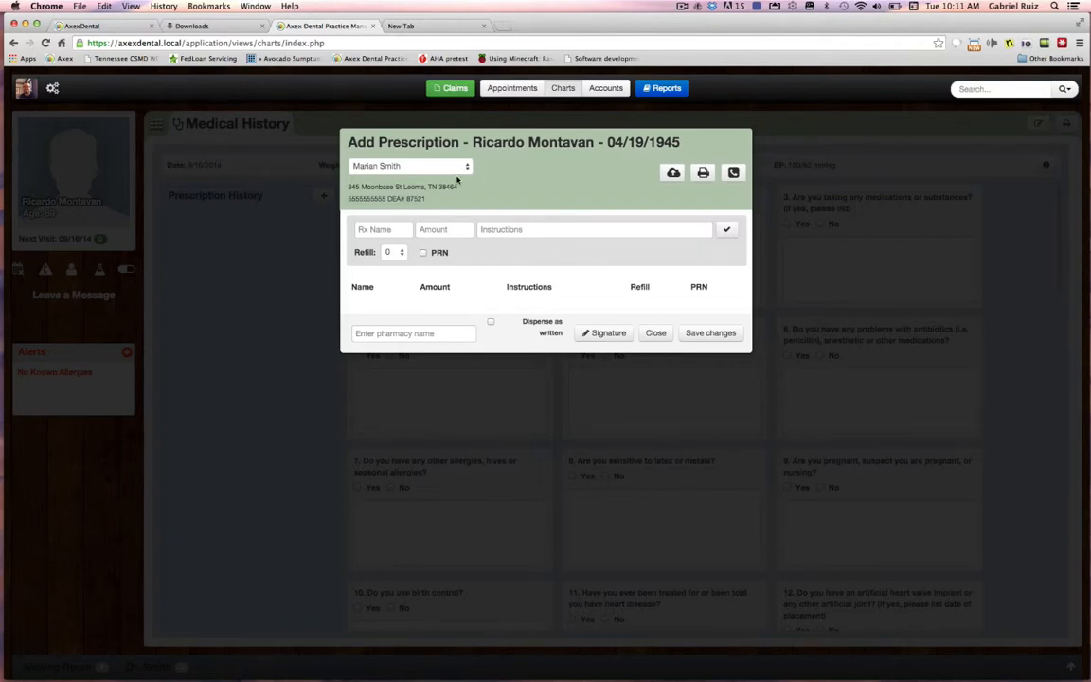
click(383, 231)
text(Loratab)
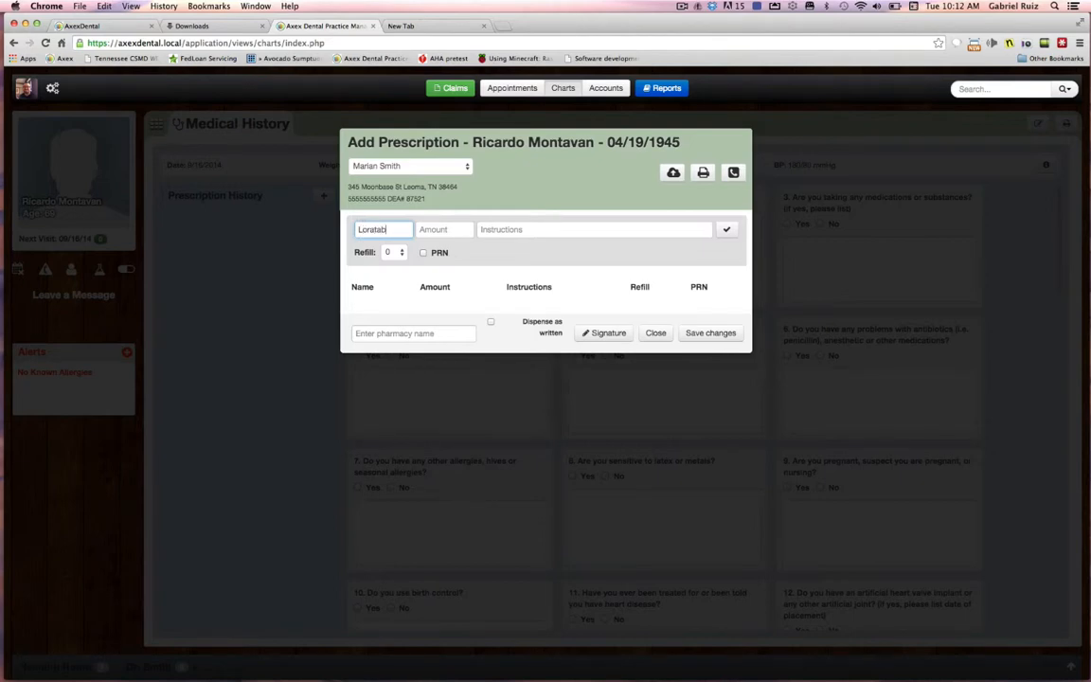
key(Tab)
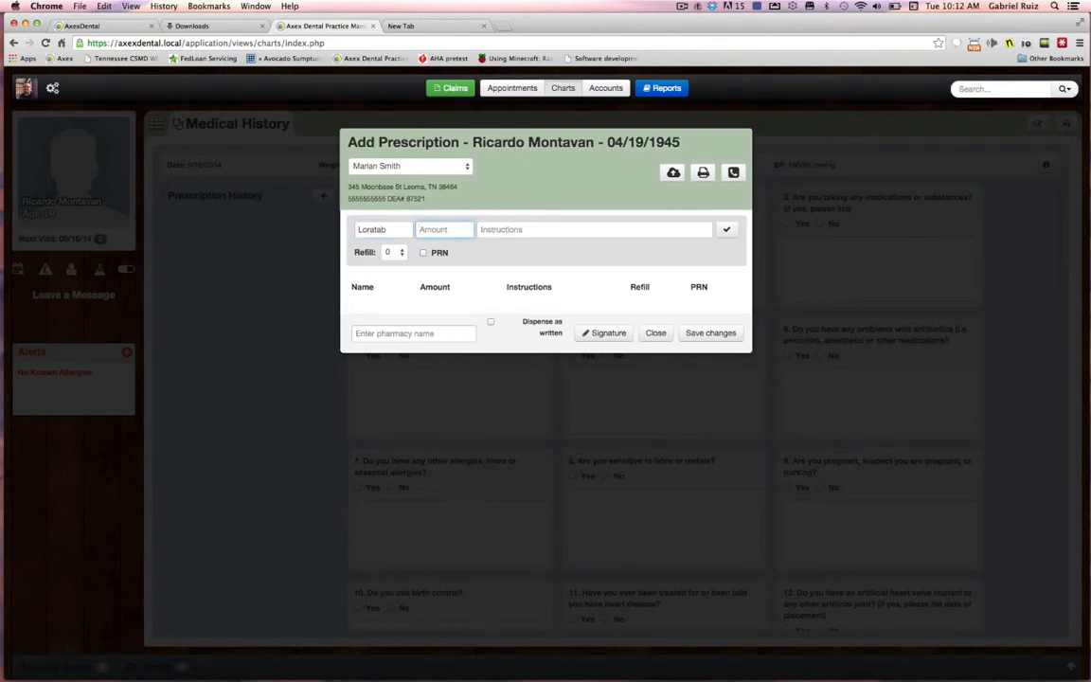
text(50)
key(BackSpace)
key(BackSpace)
text(5)
key(Tab)
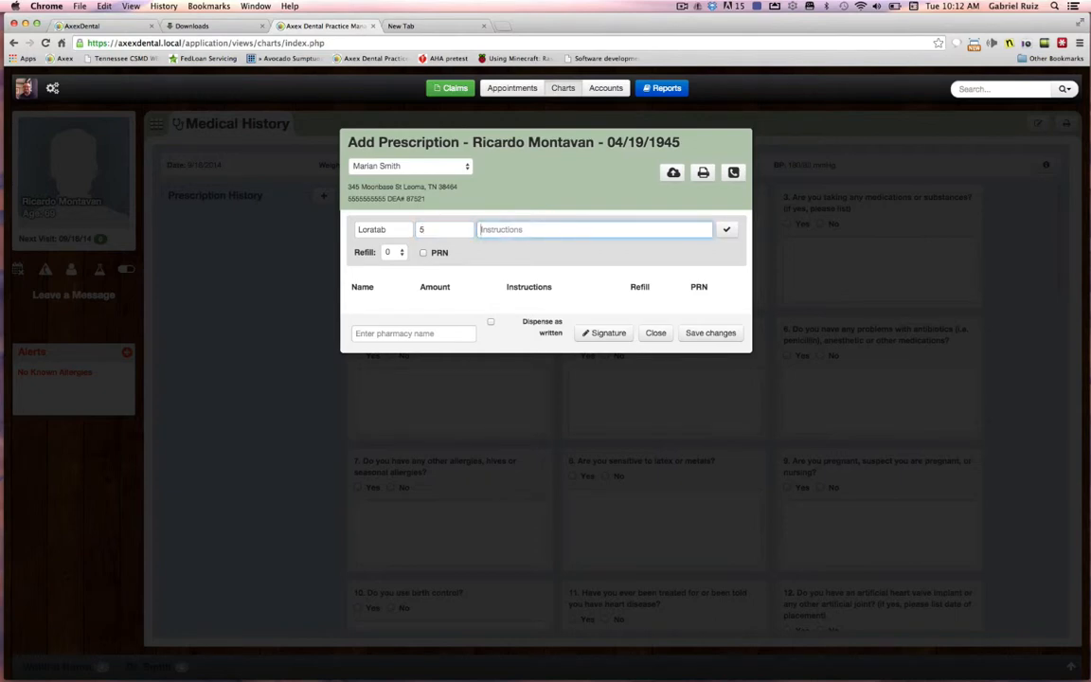
Add the Loratab line to the prescription with the instructions "Take every 6-8 hours" and PRN enabled.
text(Take every 6-8 hours)
click(423, 252)
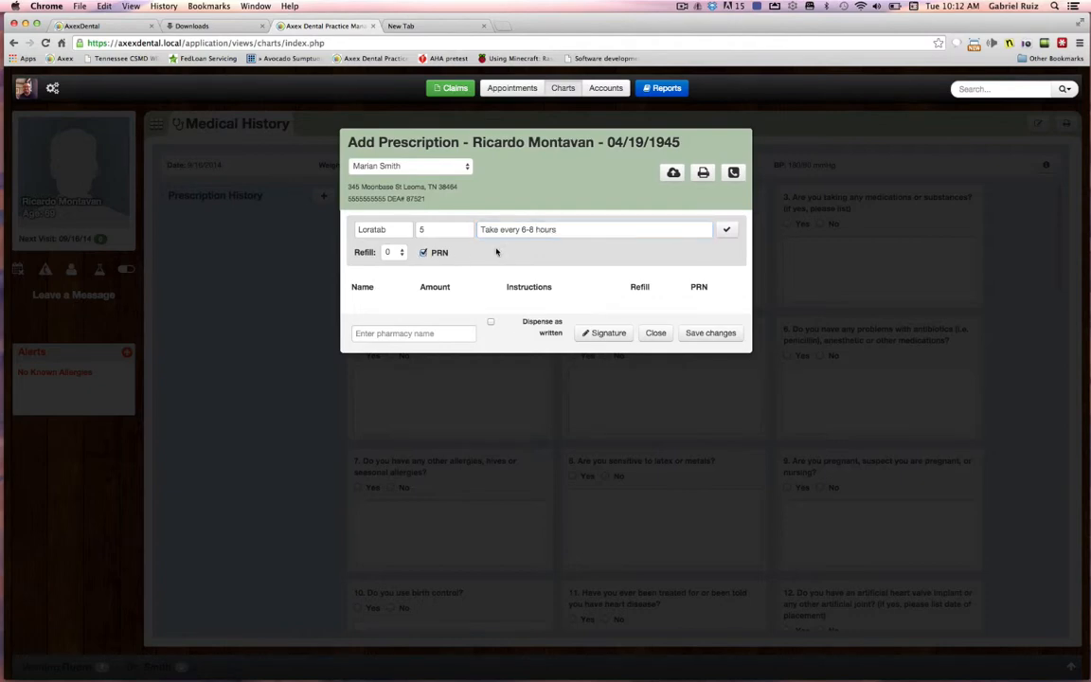
click(728, 232)
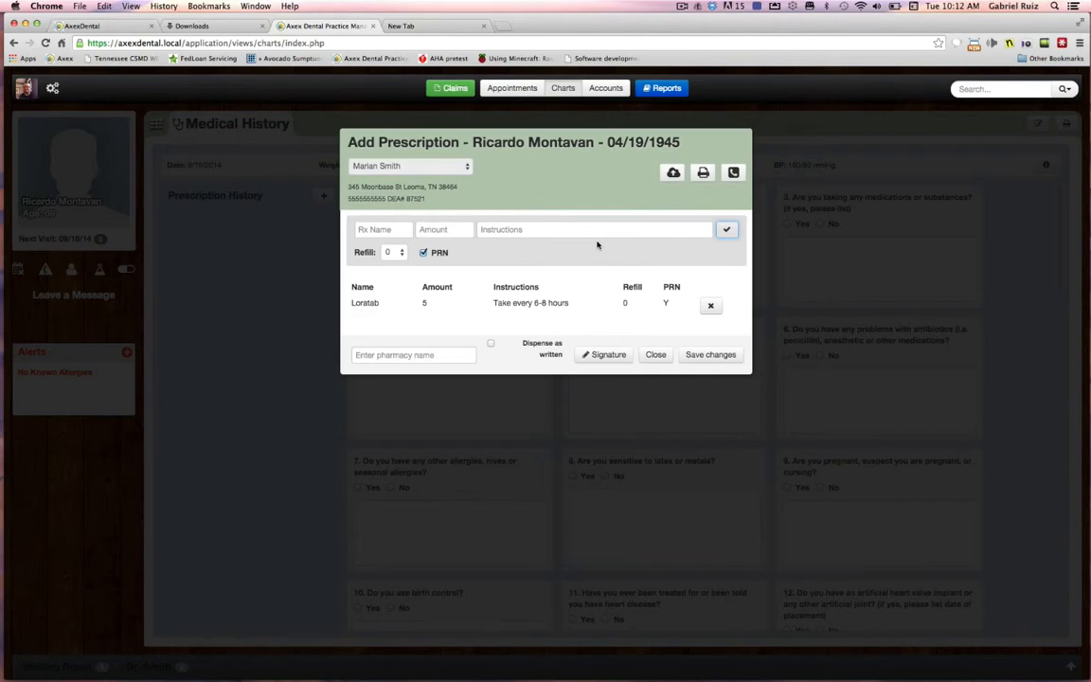
Look up "lor" in the prescription entry and fill in the suggested Loratab with its stored instructions.
click(402, 234)
text(lor)
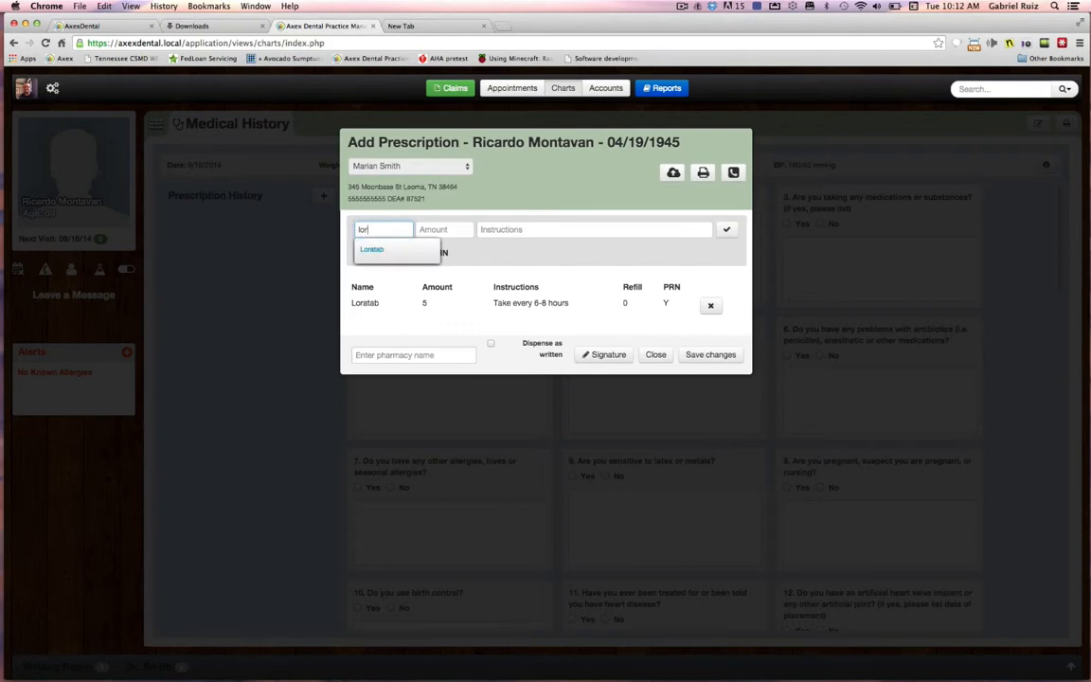
click(392, 249)
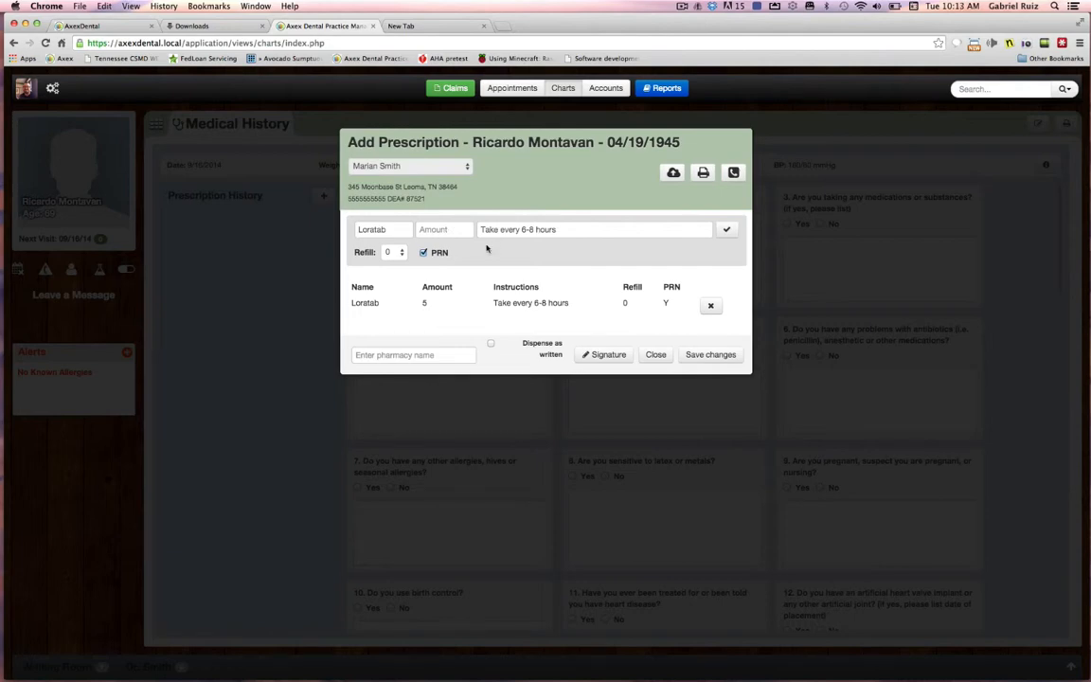
click(561, 228)
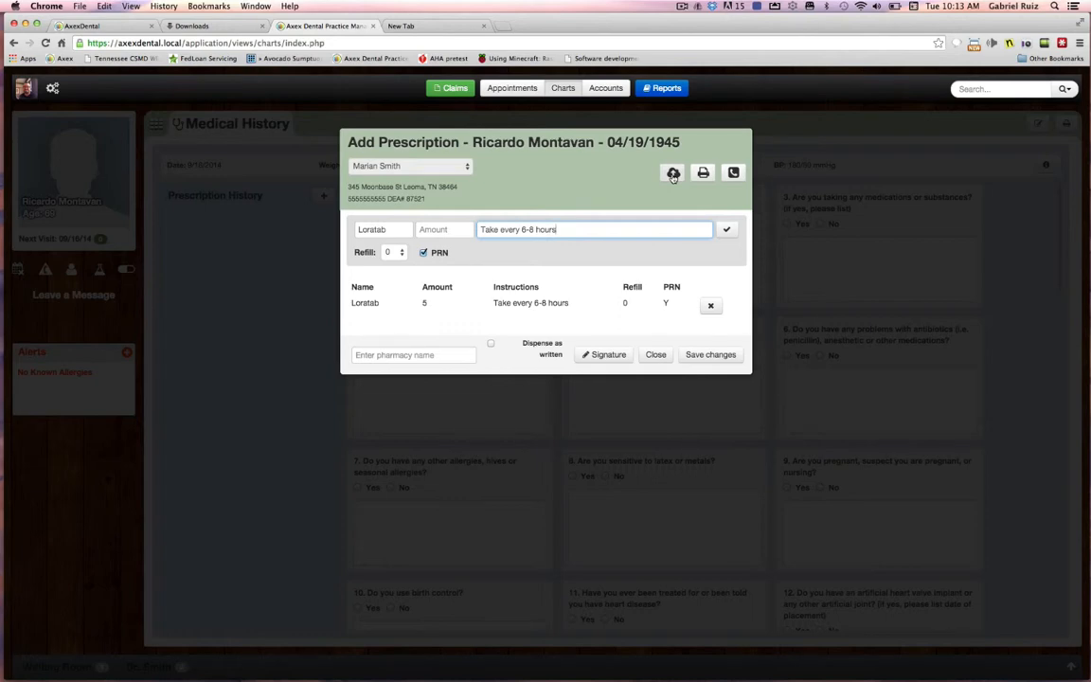
Sign the prescription with a freehand signature on the line and save it.
click(594, 355)
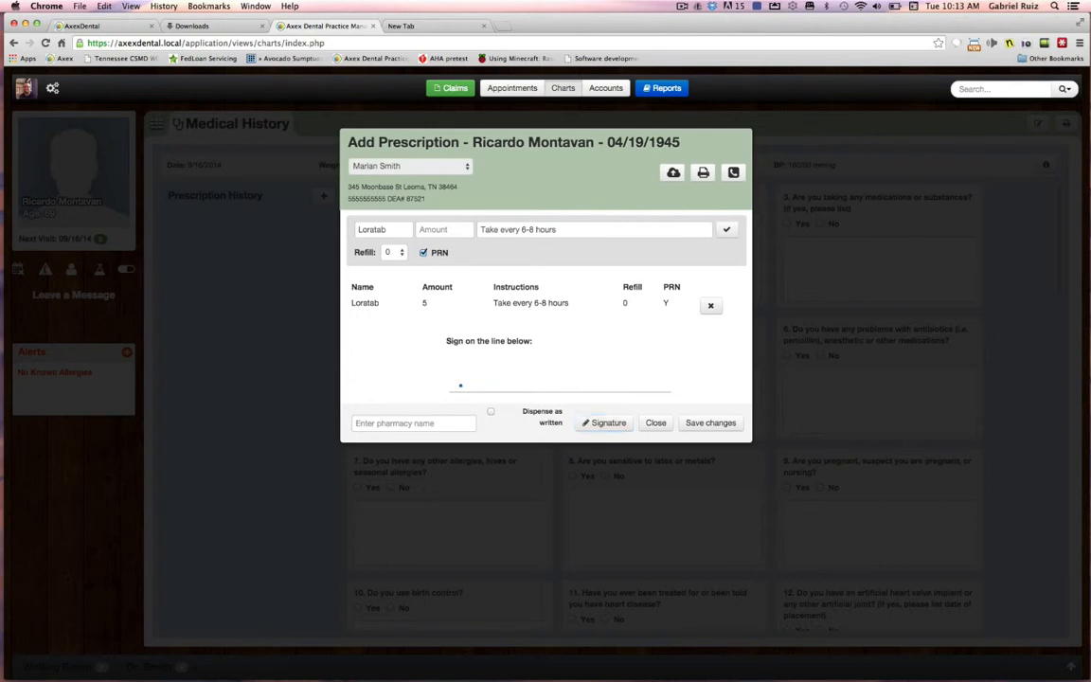
mouse_move(460, 385)
mouse_down()
mouse_move(497, 367)
mouse_move(640, 368)
mouse_up()
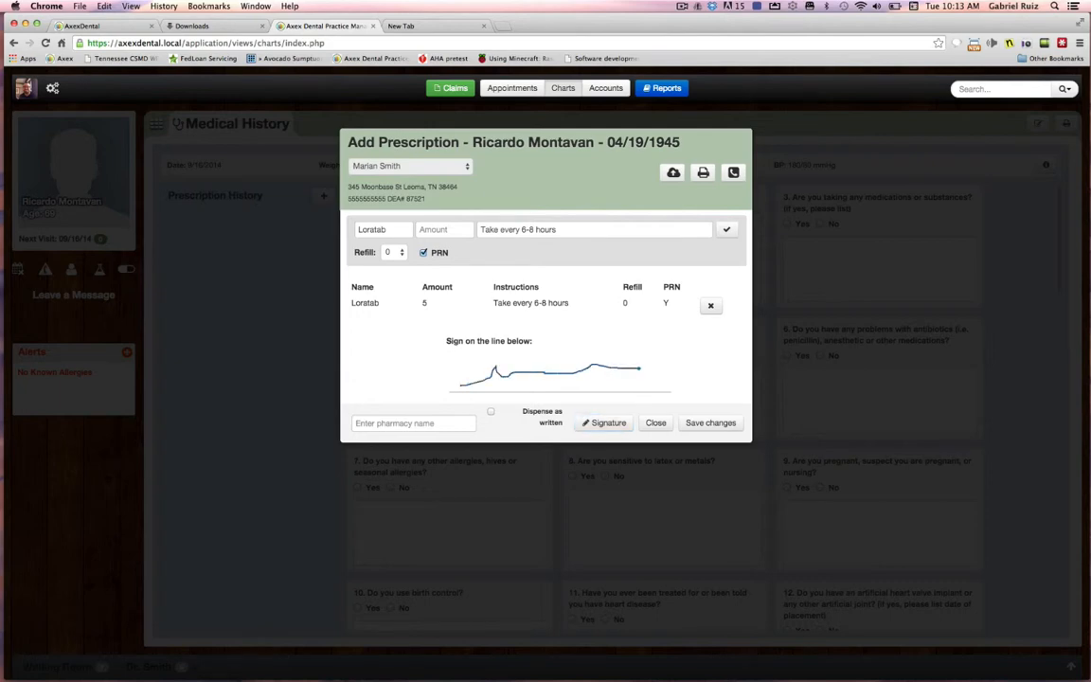
click(711, 422)
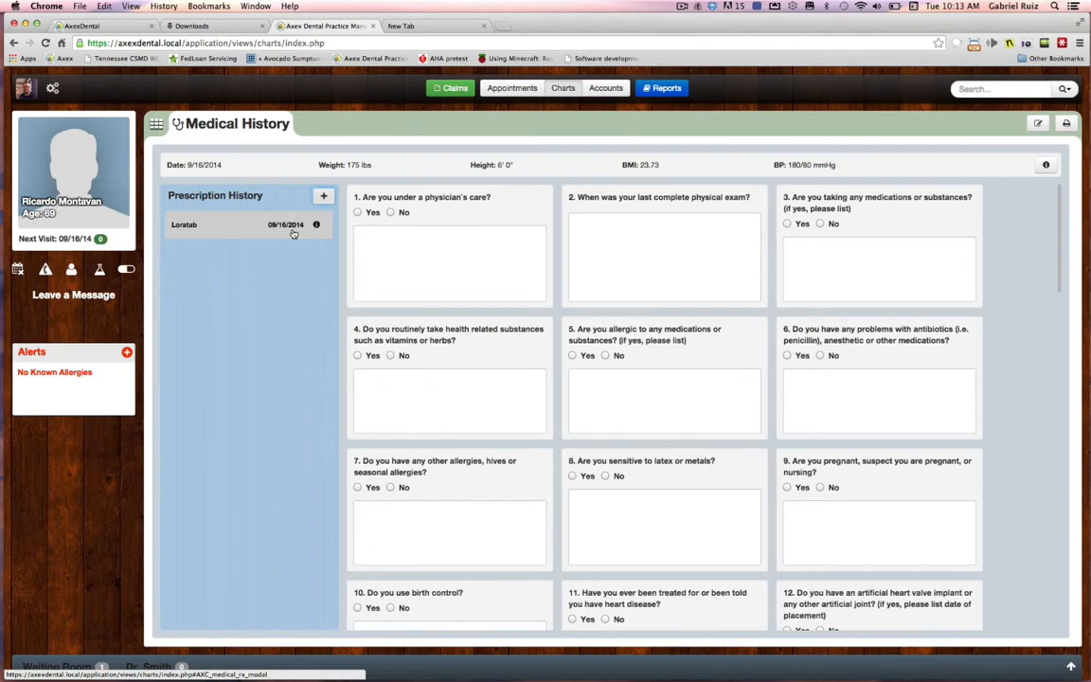
Answer No to the question about allergies to medications or substances and hide that answered question from the questionnaire.
mouse_move(317, 225)
click(606, 356)
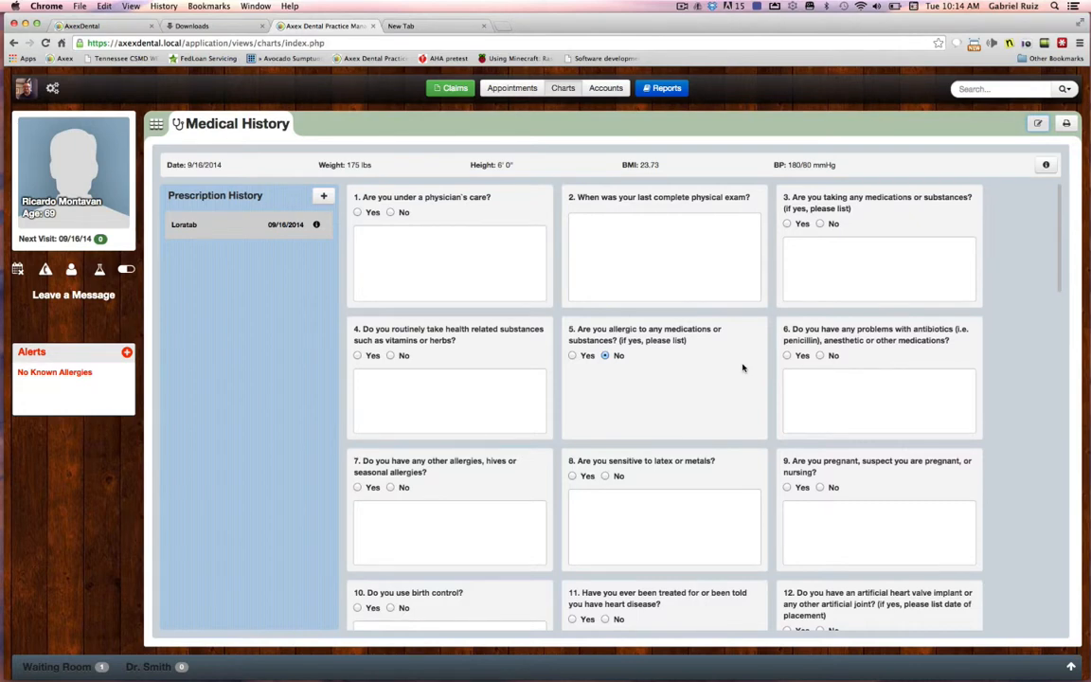
click(1039, 126)
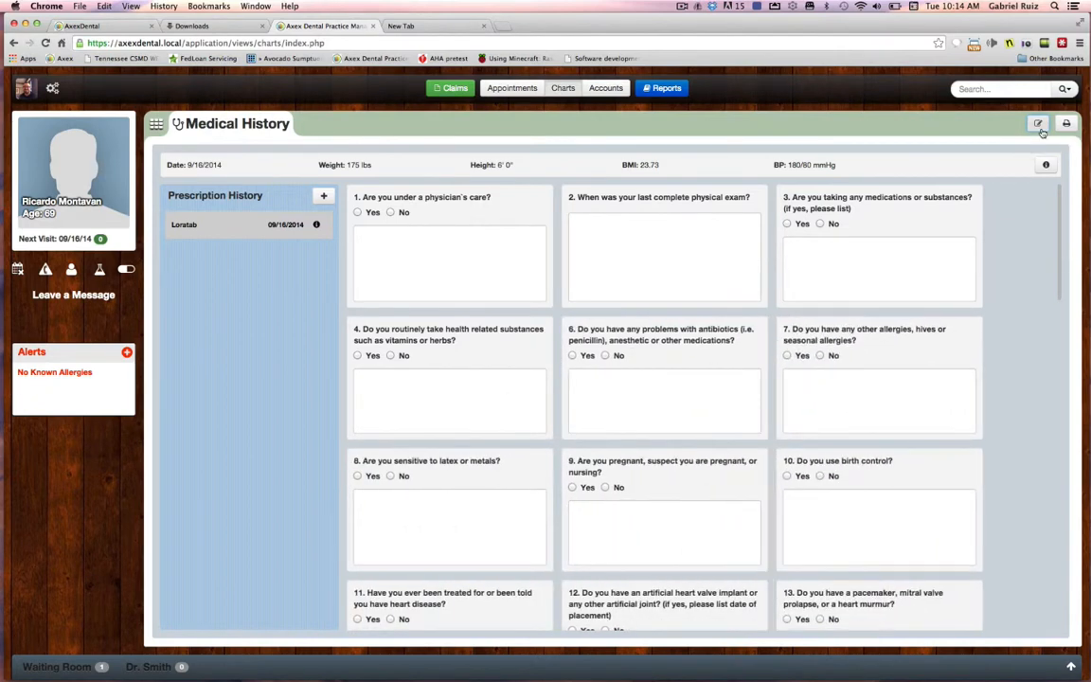